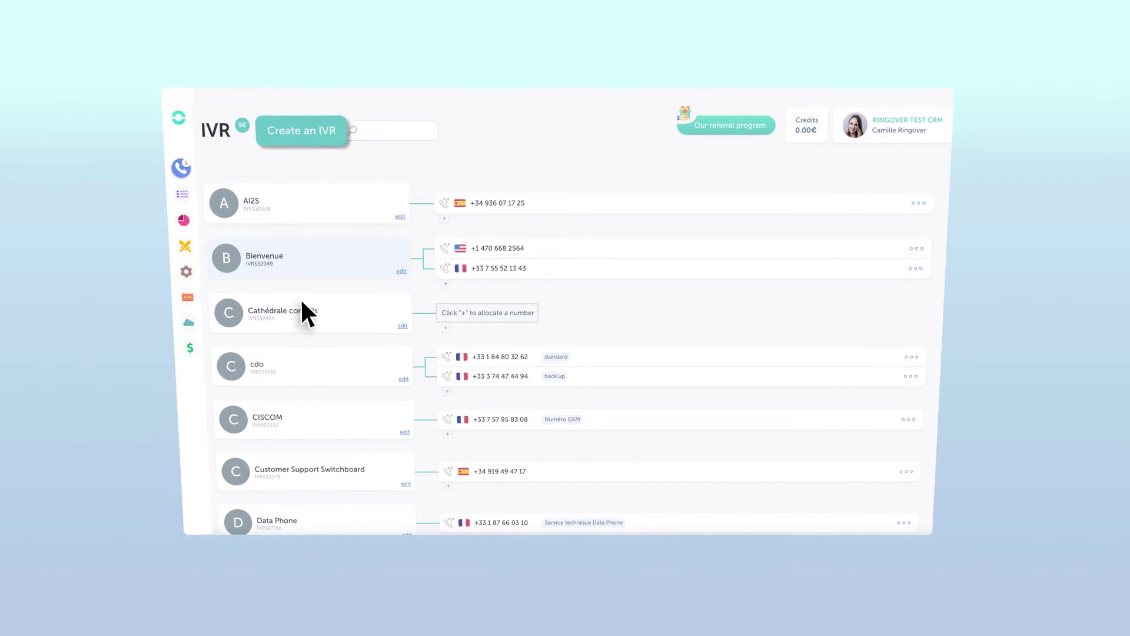
Create a new IVR called 'TEST IVR' and change its colour from Blue Grey to Teal
{"action": "left_click", "coordinate": [323, 126]}
{"action": "type", "text": "TEST IVR"}
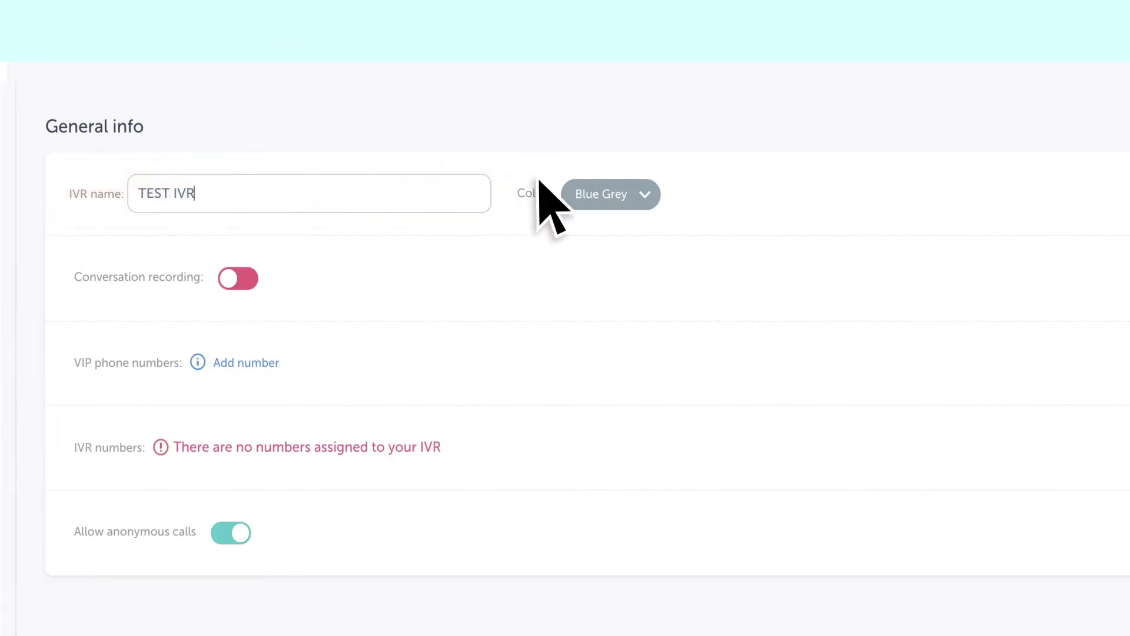
{"action": "left_click", "coordinate": [641, 199]}
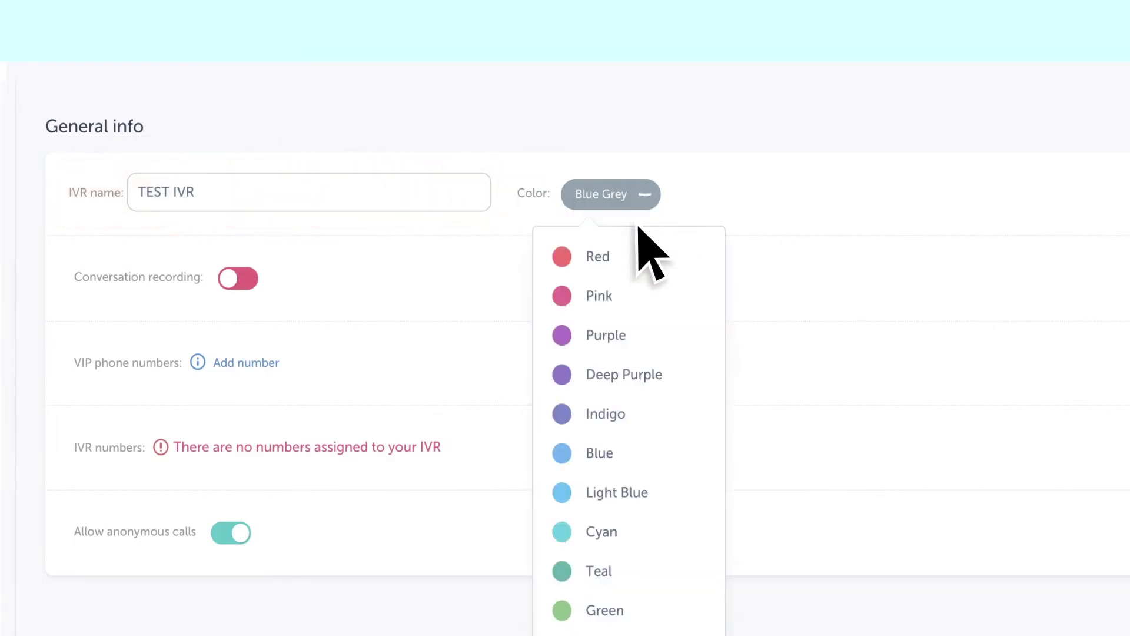
{"action": "left_click", "coordinate": [639, 569]}
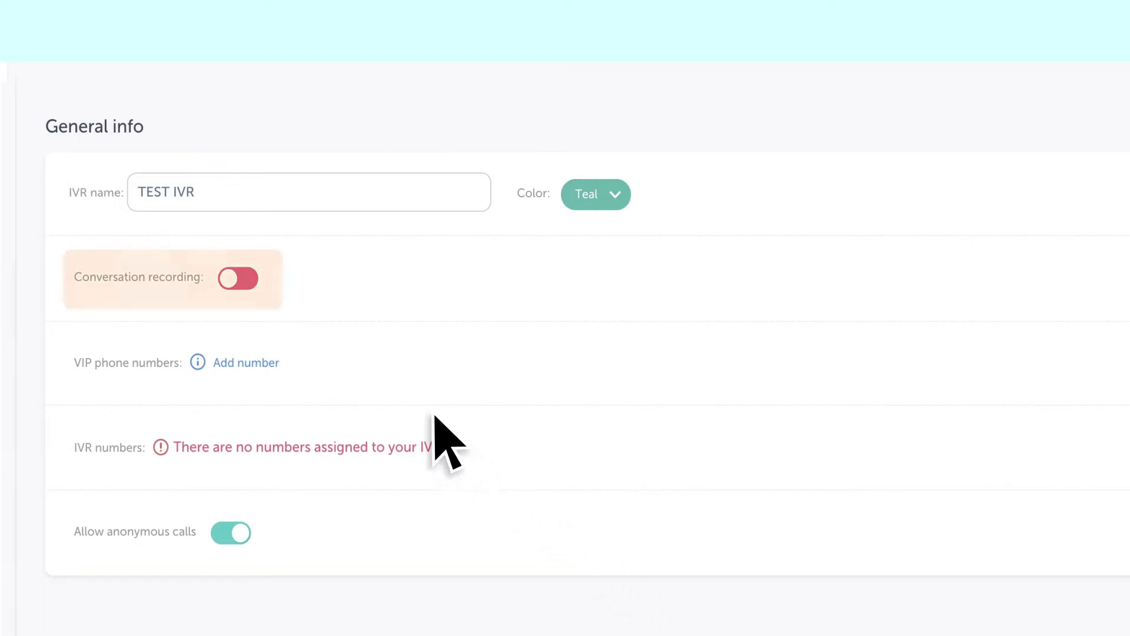
Enable conversation recording for 30% of calls, with start/stop recording switched on
{"action": "left_click", "coordinate": [247, 279]}
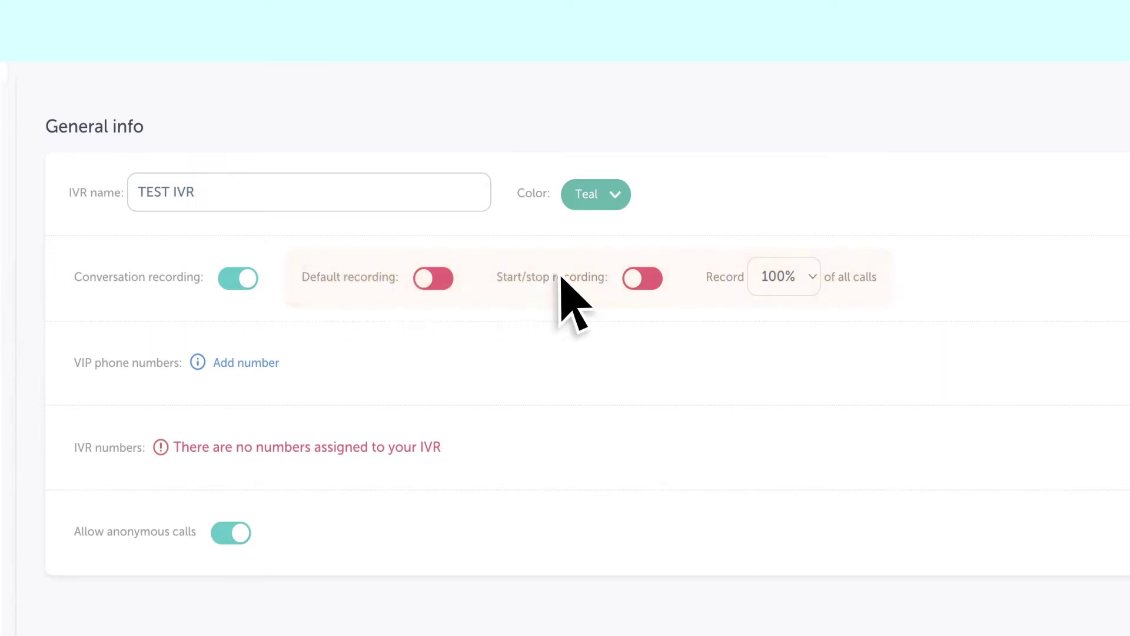
{"action": "left_click", "coordinate": [808, 282]}
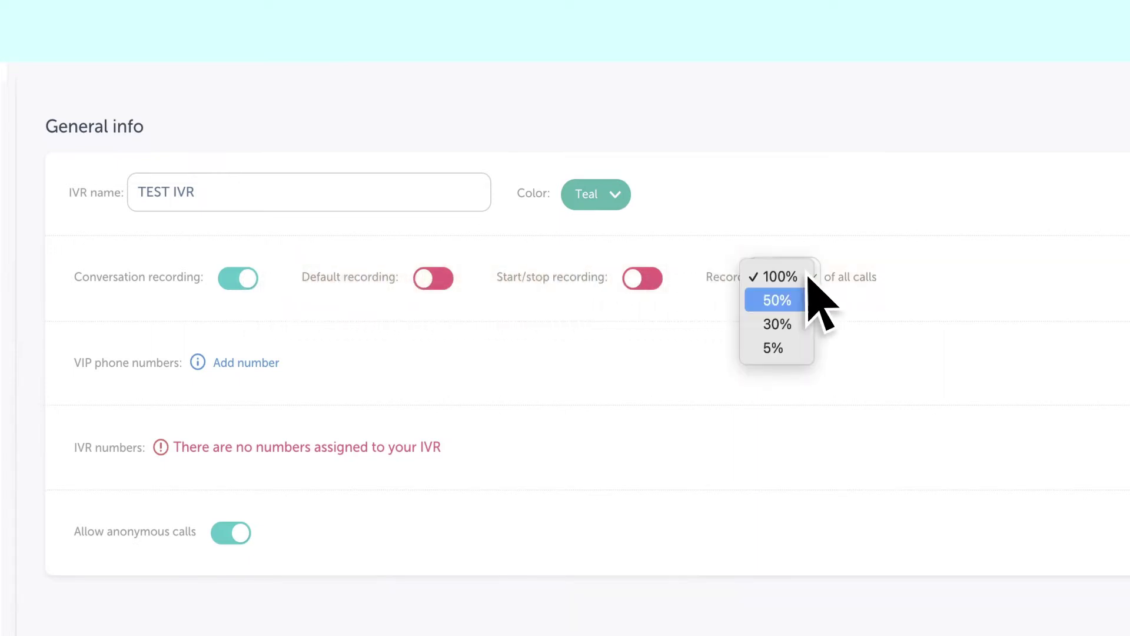
{"action": "left_click", "coordinate": [808, 323]}
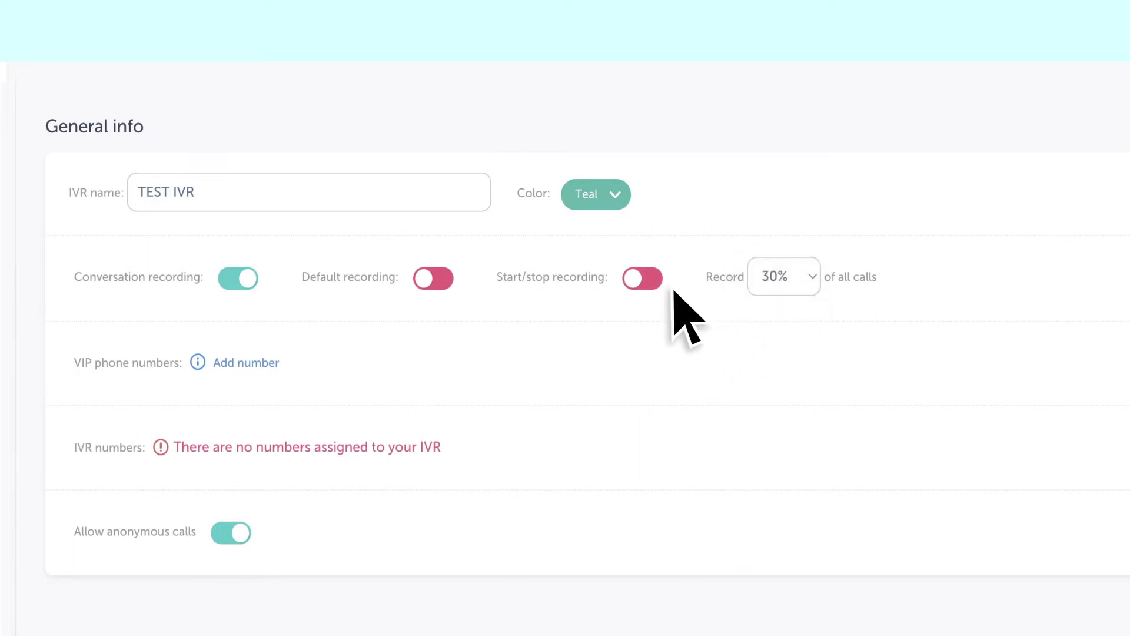
{"action": "left_click", "coordinate": [632, 279]}
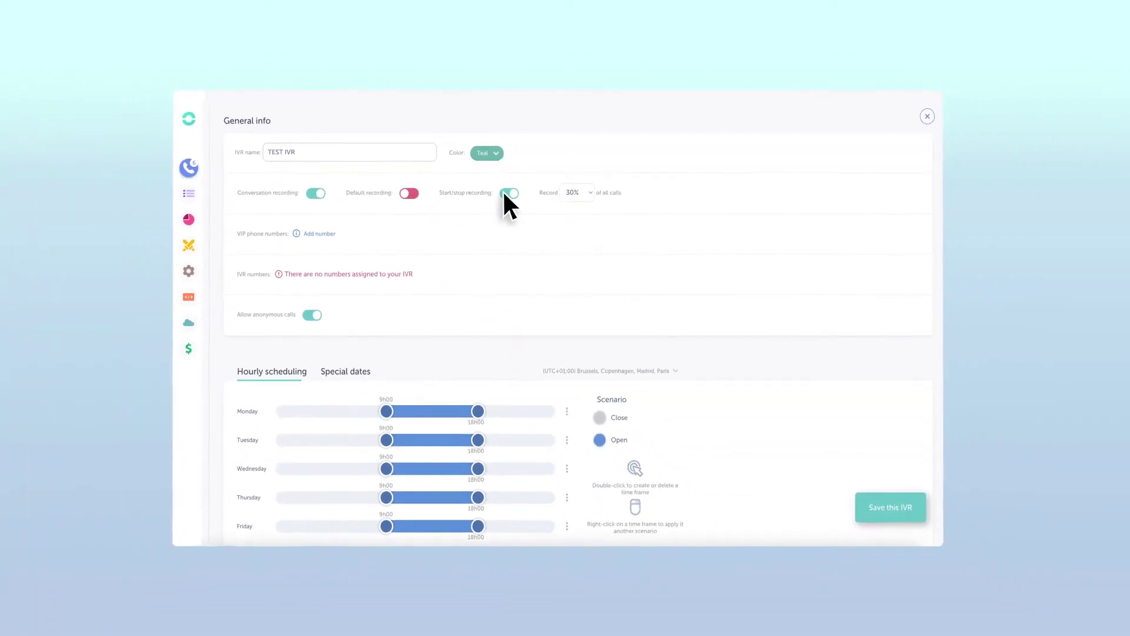
Reshape Monday's hours to 6h40–13h05 and add a second frame 17h00–21h40
{"action": "scroll", "coordinate": [505, 203], "scroll_direction": "down", "scroll_amount": 3}
{"action": "scroll", "coordinate": [515, 182], "scroll_direction": "down", "scroll_amount": 2}
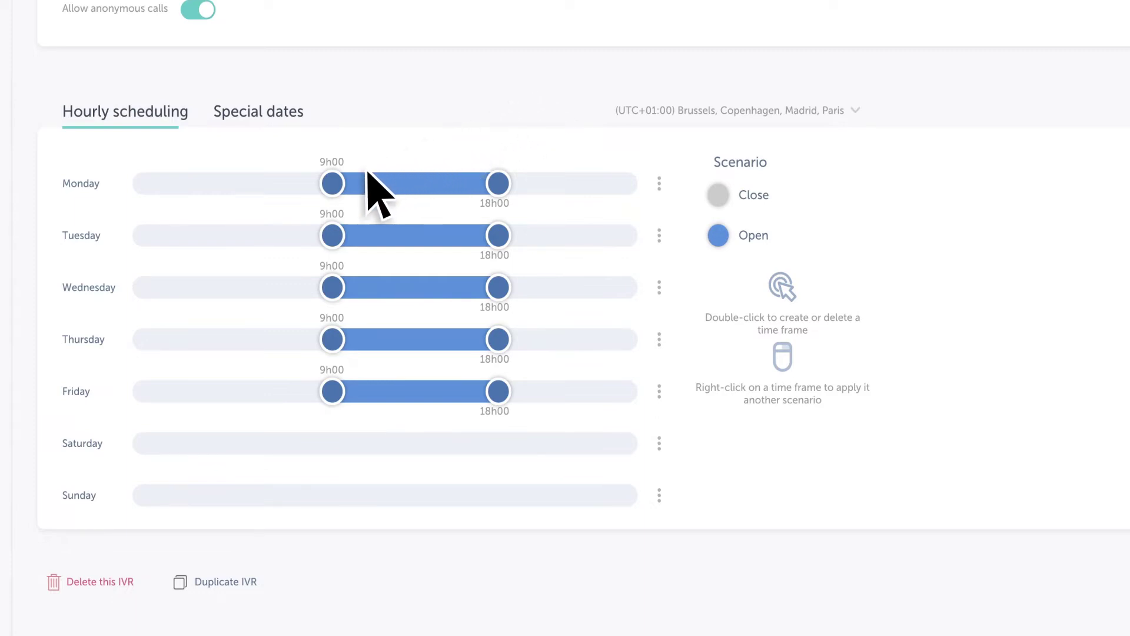
{"action": "left_click_drag", "start_coordinate": [331, 189], "coordinate": [285, 202]}
{"action": "left_click_drag", "start_coordinate": [501, 192], "coordinate": [391, 187]}
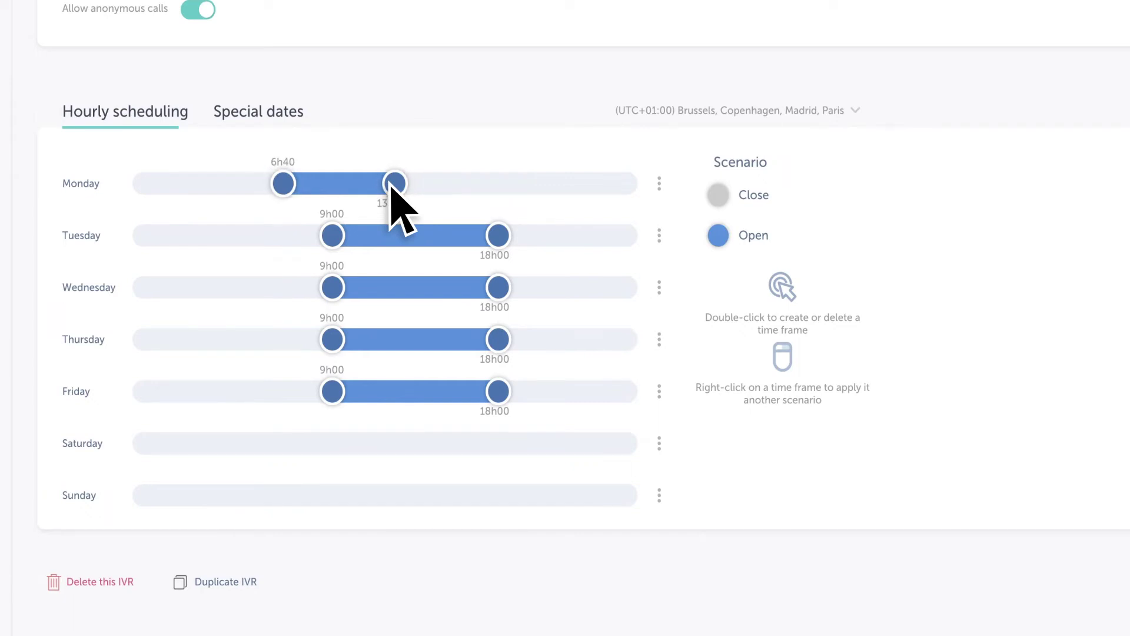
{"action": "double_click", "coordinate": [501, 194]}
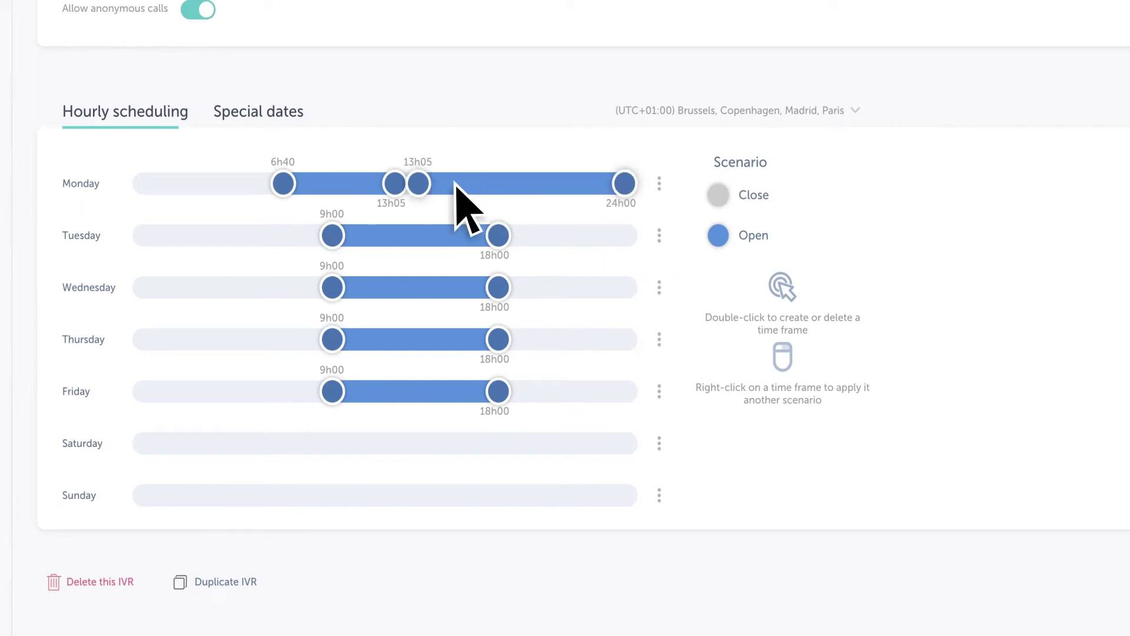
{"action": "left_click_drag", "start_coordinate": [417, 190], "coordinate": [503, 197]}
{"action": "left_click_drag", "start_coordinate": [628, 199], "coordinate": [577, 197]}
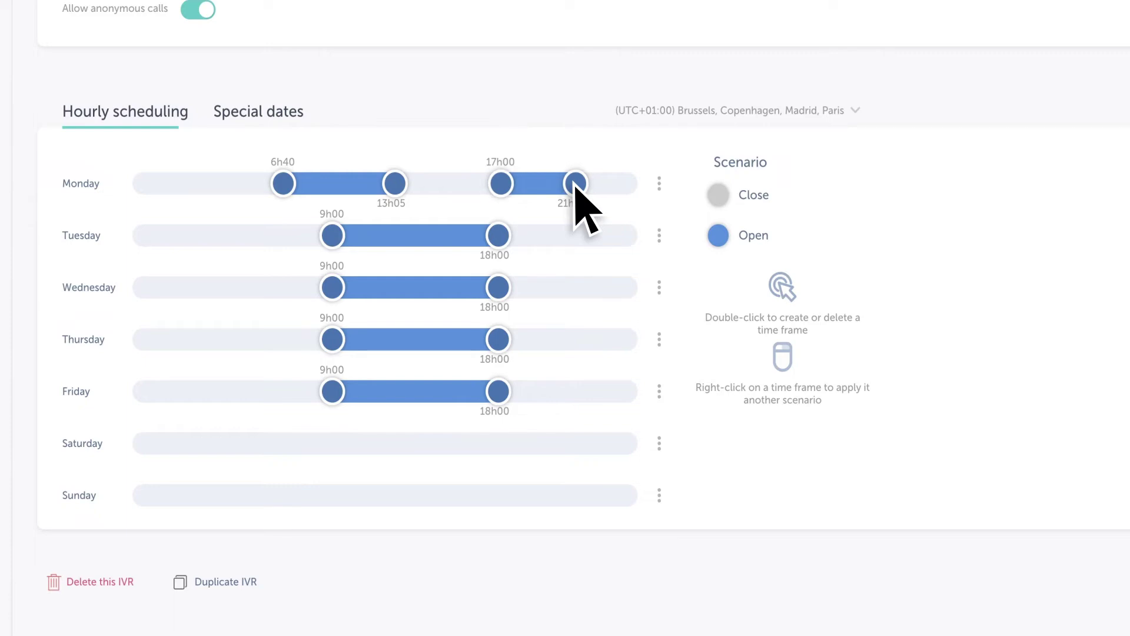
{"action": "left_click", "coordinate": [660, 185]}
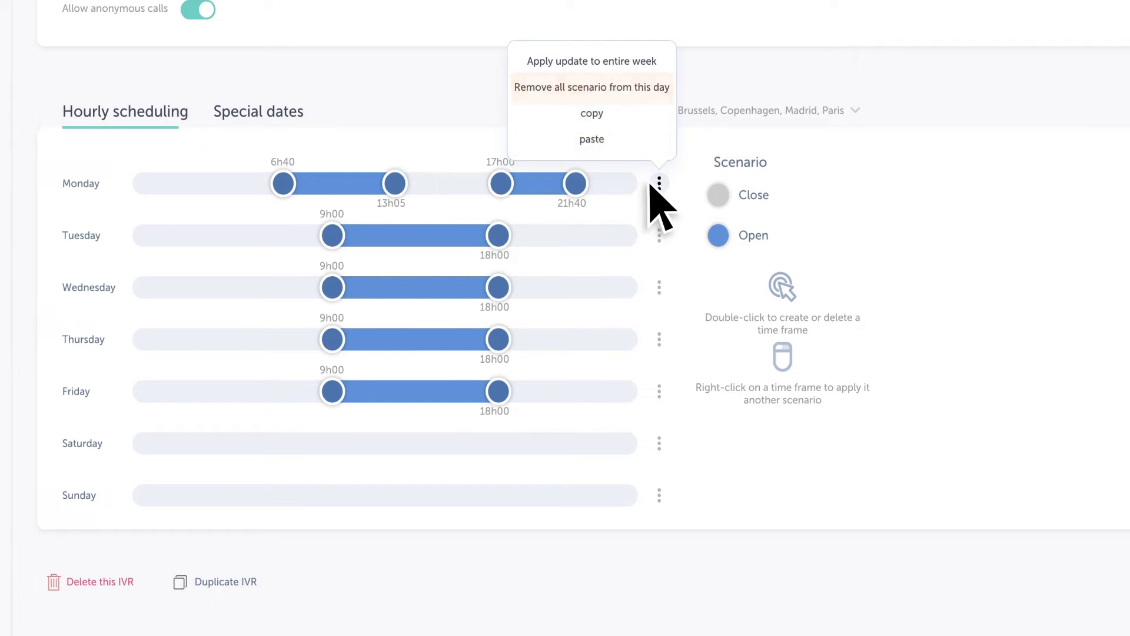
Add a special date period 10–16 Feb 2022, open 8h00 to about 13h30
{"action": "left_click", "coordinate": [536, 180]}
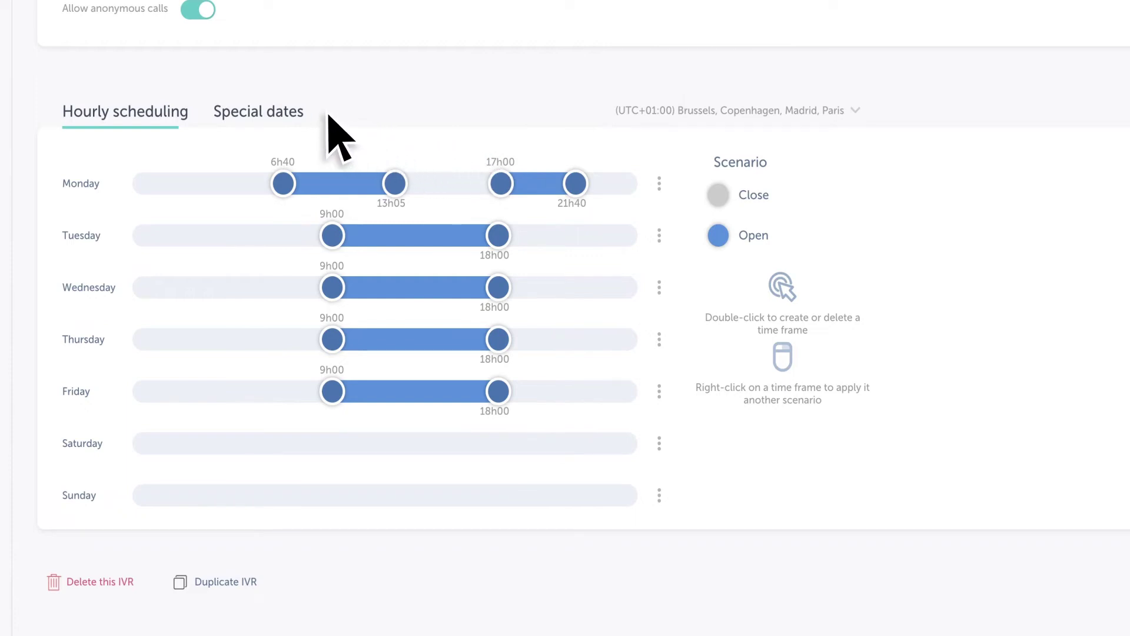
{"action": "left_click", "coordinate": [288, 106]}
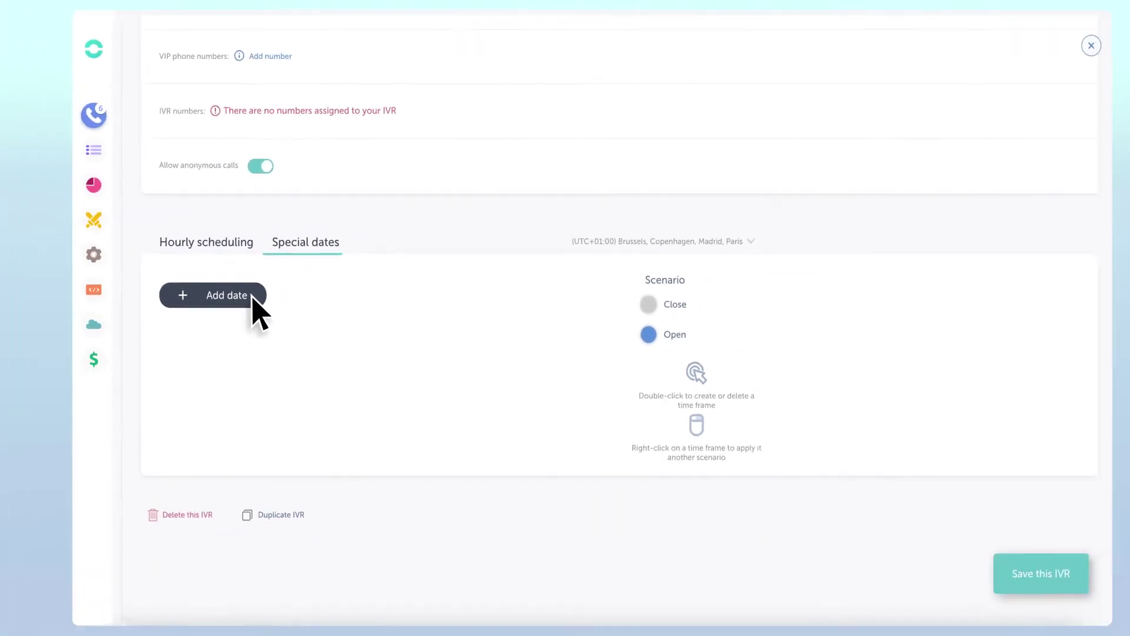
{"action": "left_click", "coordinate": [253, 296]}
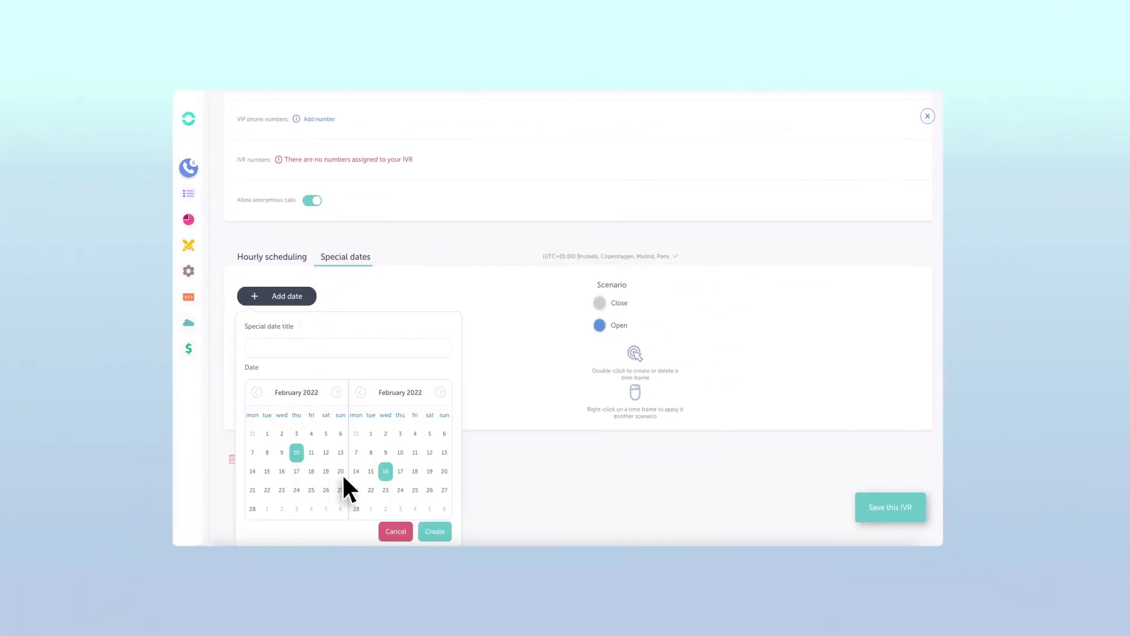
{"action": "left_click", "coordinate": [430, 524]}
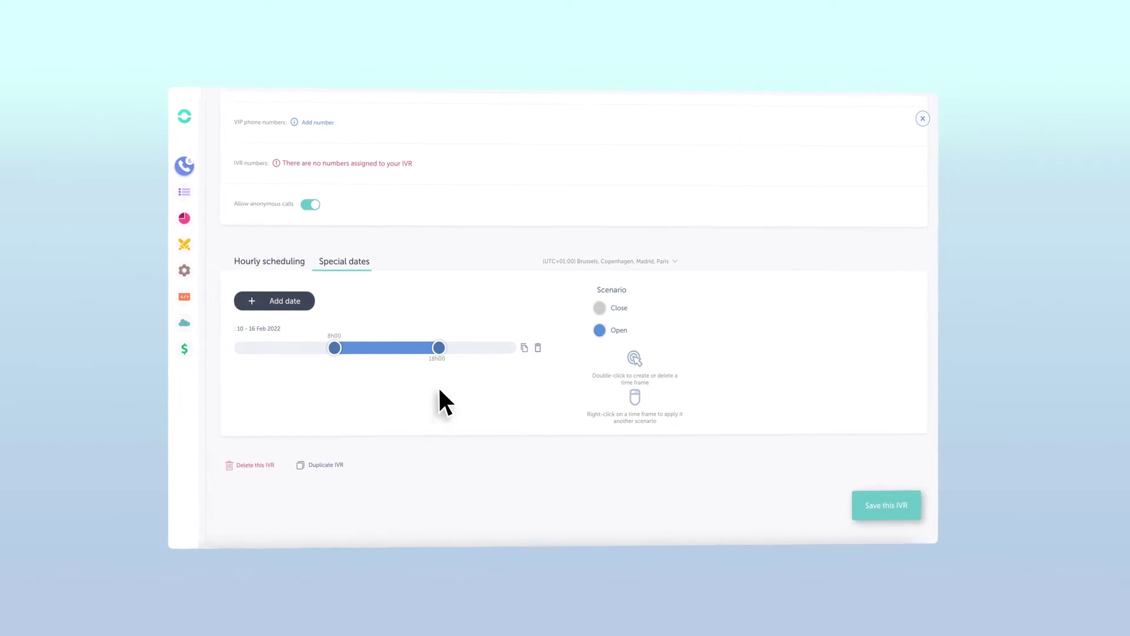
{"action": "left_click_drag", "start_coordinate": [440, 348], "coordinate": [385, 348]}
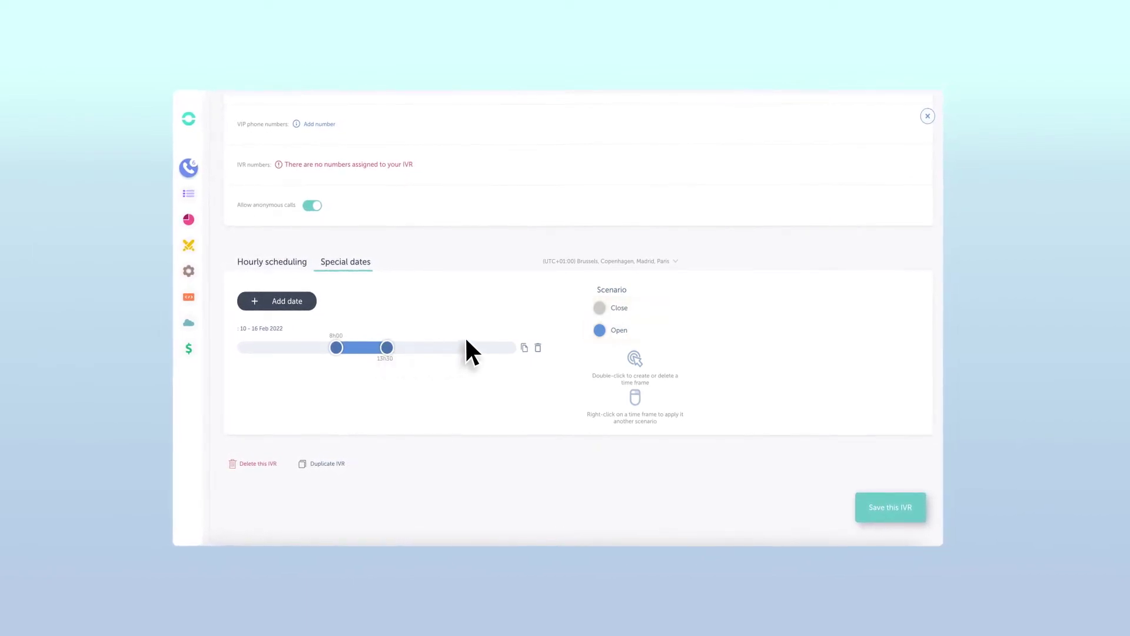
Route the Open scenario's calls to POWER users with a 2-minute maximum wait
{"action": "left_click", "coordinate": [599, 330]}
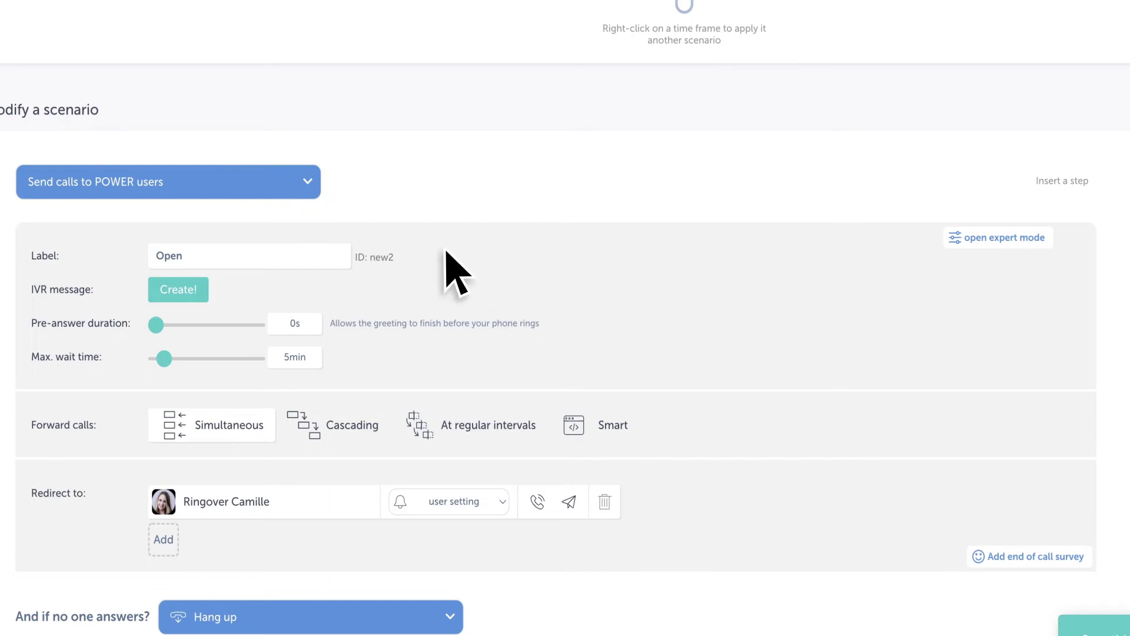
{"action": "left_click", "coordinate": [302, 180]}
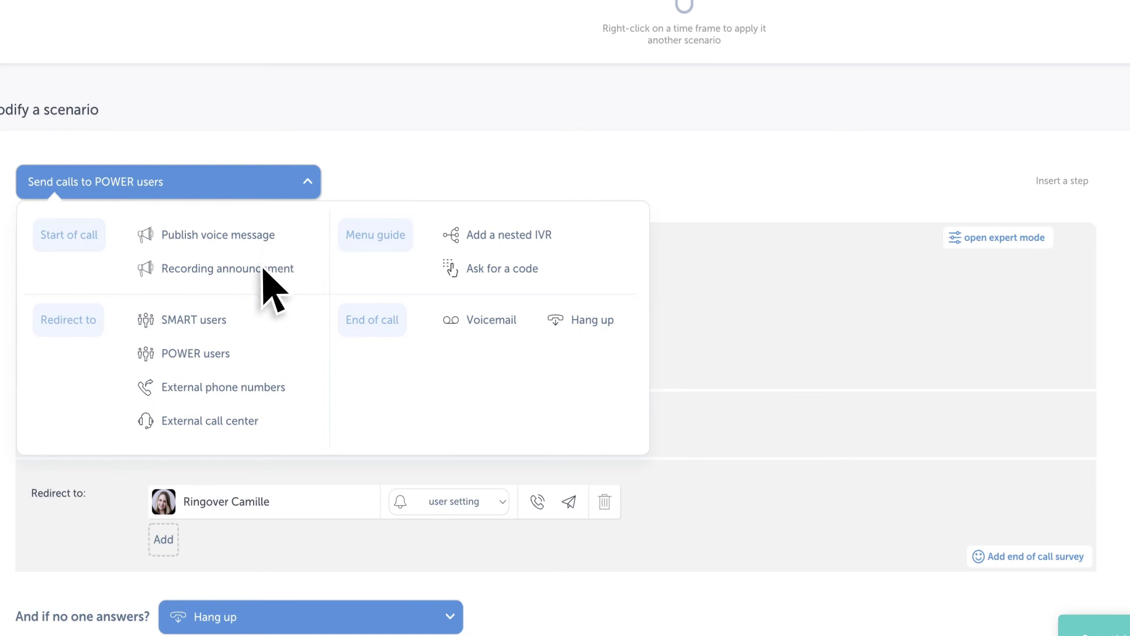
{"action": "left_click", "coordinate": [230, 362]}
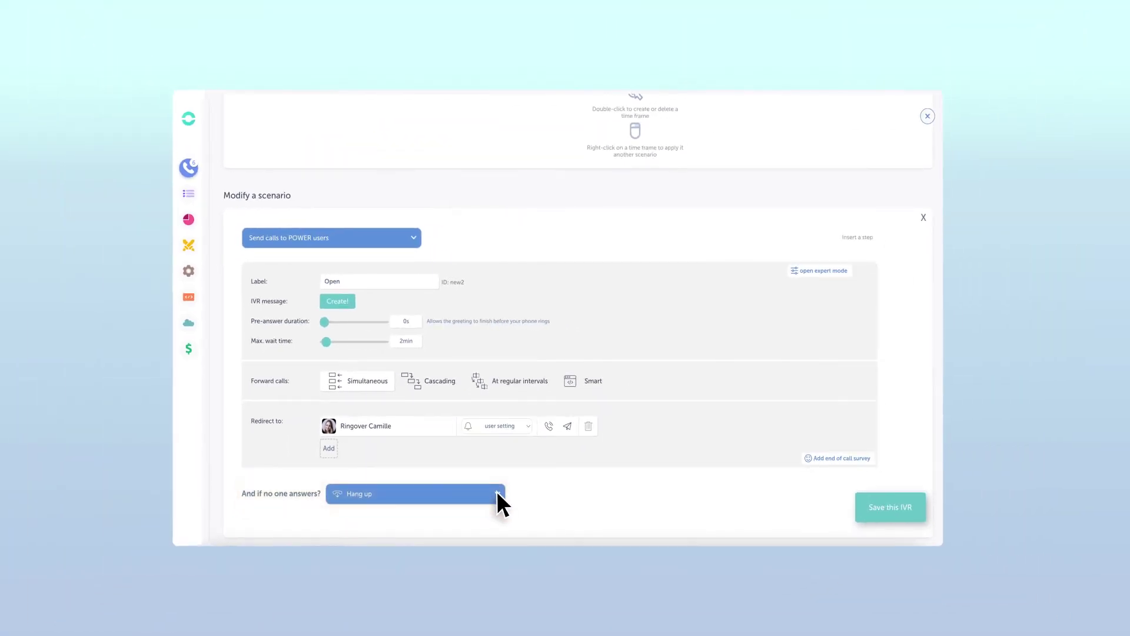
Keep 'Hang up' as the no-answer action and save the TEST IVR
{"action": "left_click", "coordinate": [497, 492]}
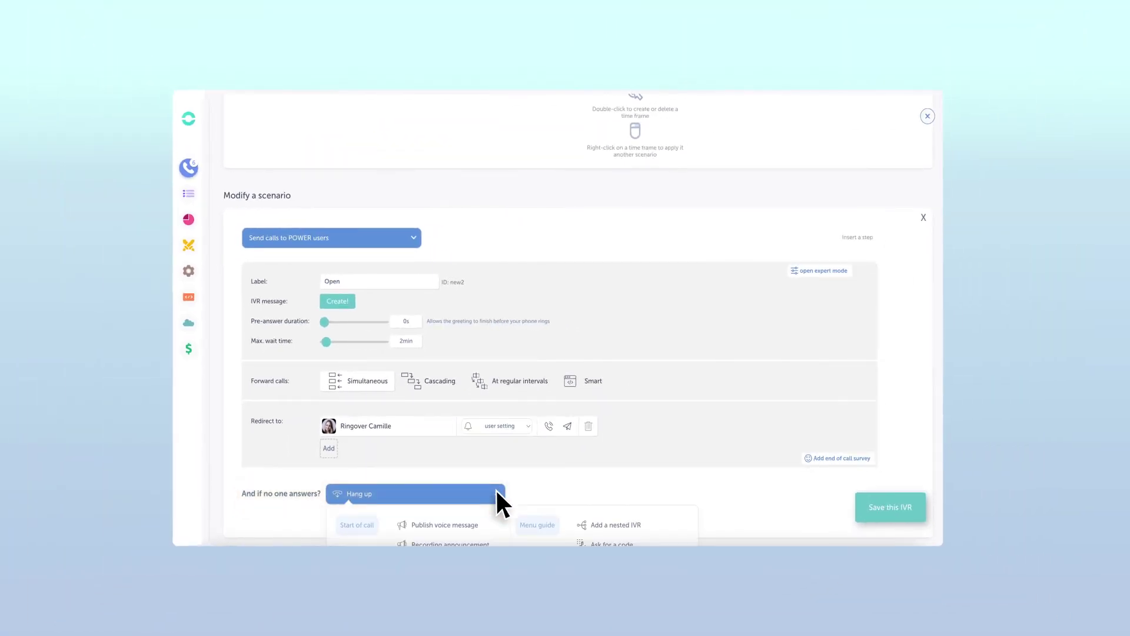
{"action": "scroll", "coordinate": [496, 489], "scroll_direction": "down", "scroll_amount": 3}
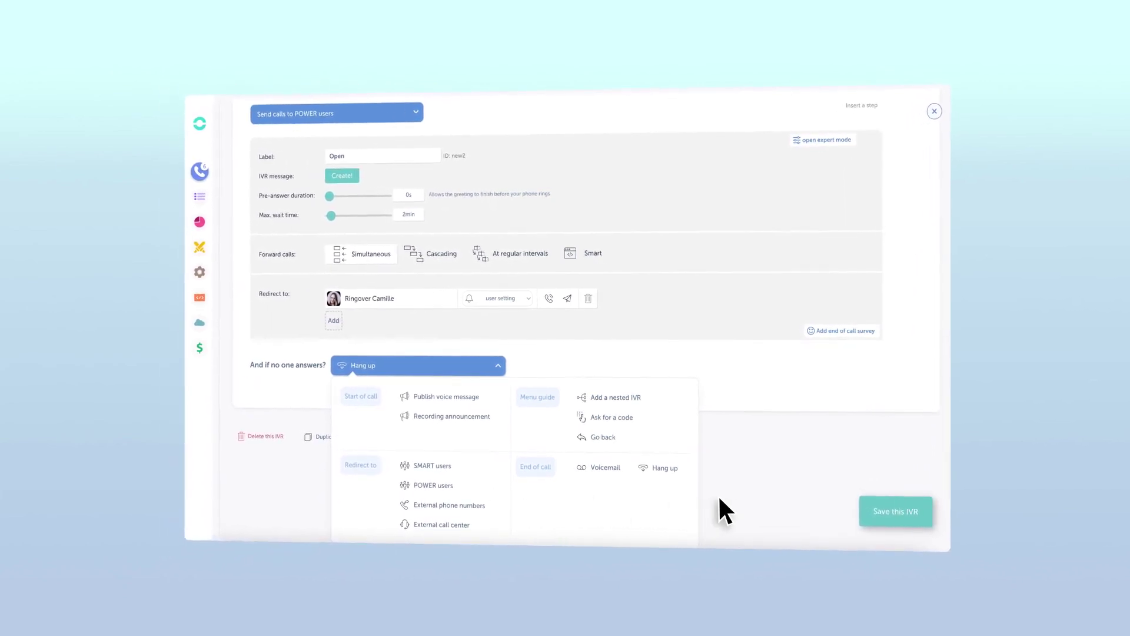
{"action": "left_click", "coordinate": [736, 501]}
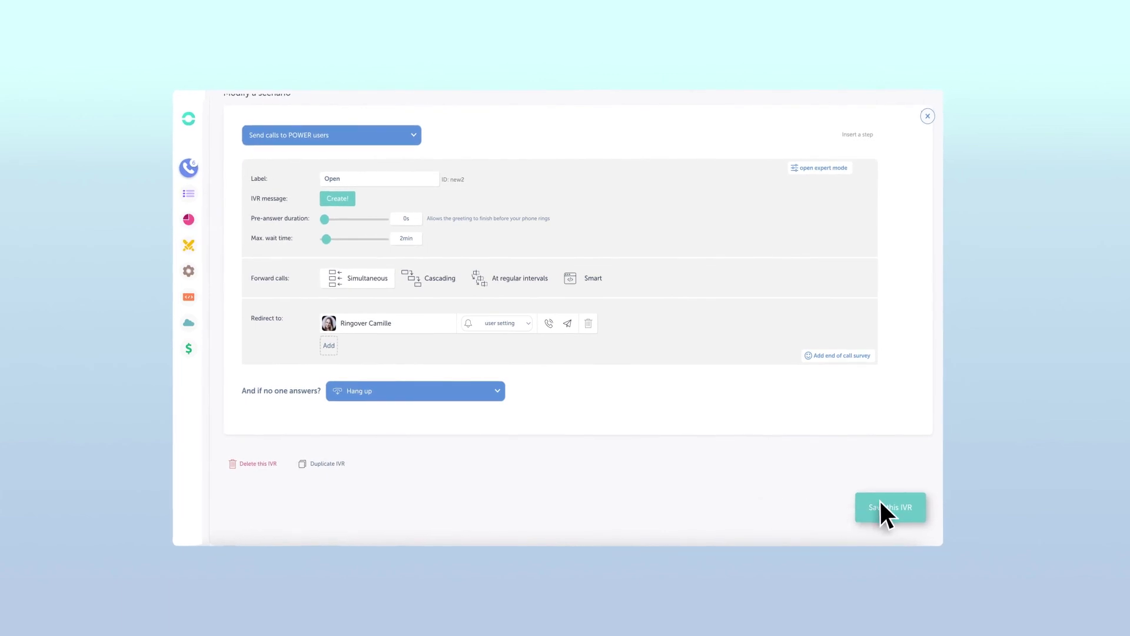
{"action": "left_click", "coordinate": [900, 502]}
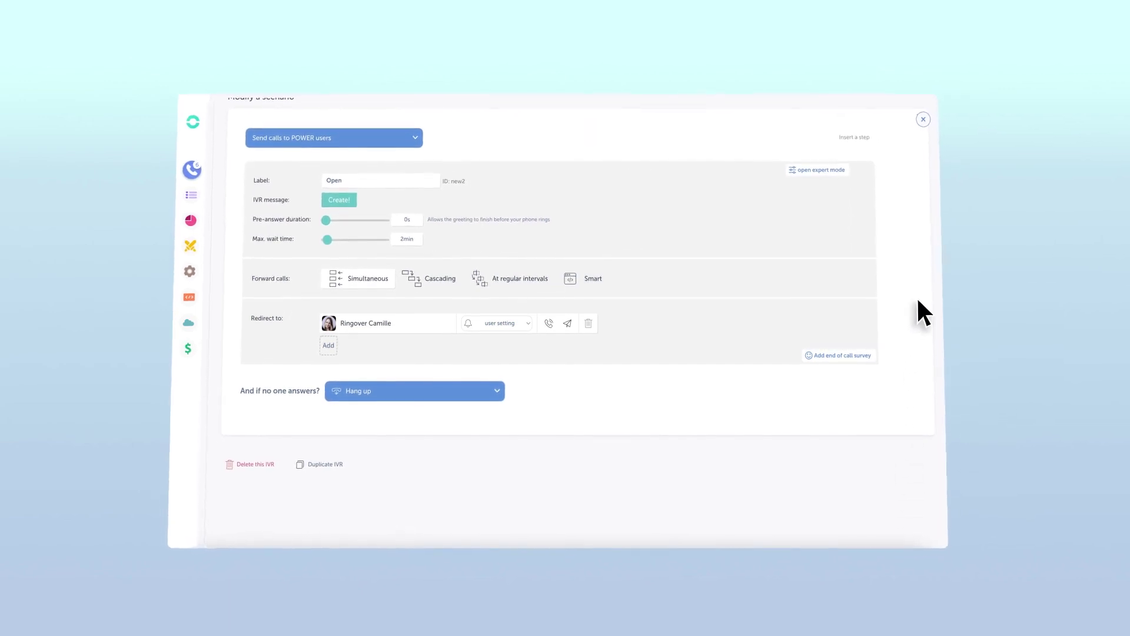
{"action": "left_click", "coordinate": [930, 115]}
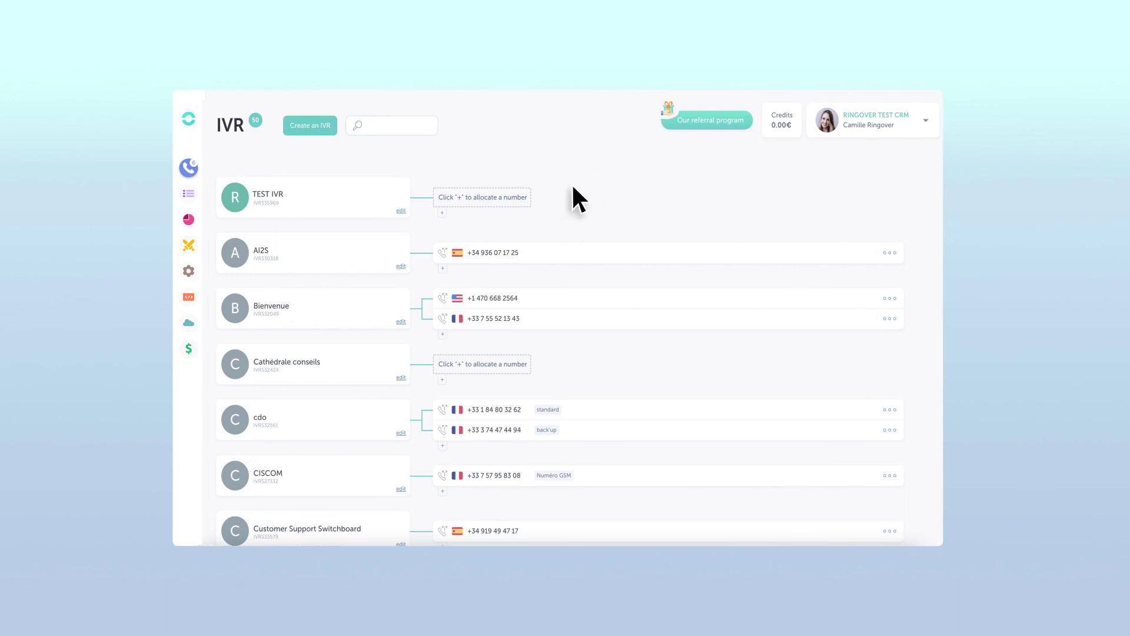
{"action": "left_click", "coordinate": [442, 212]}
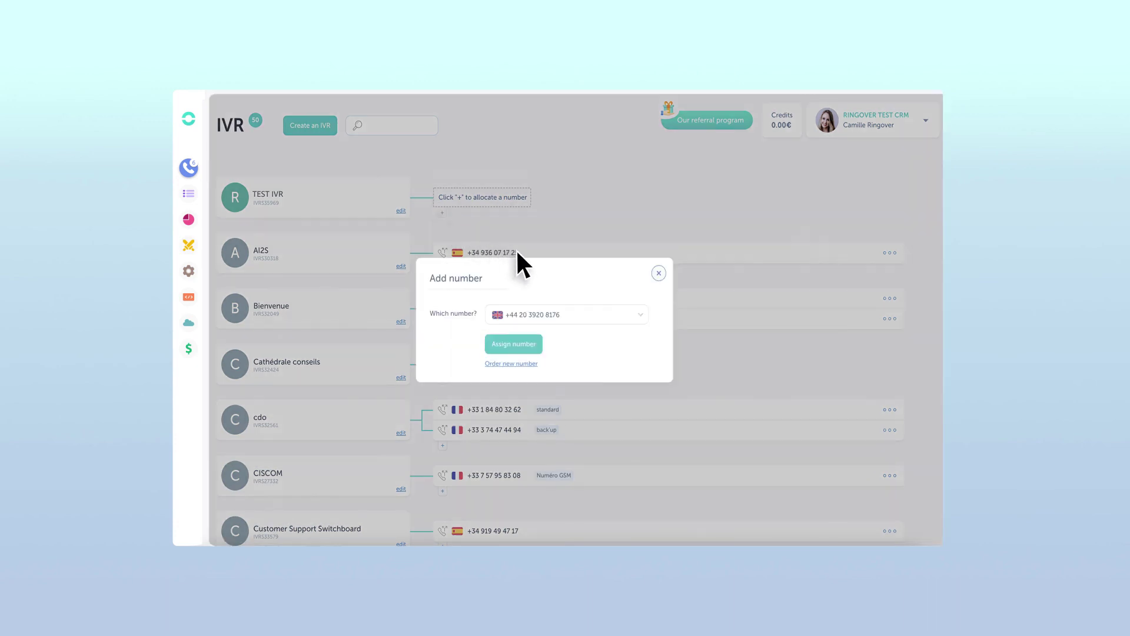
{"action": "left_click", "coordinate": [641, 315]}
{"action": "left_click", "coordinate": [641, 339]}
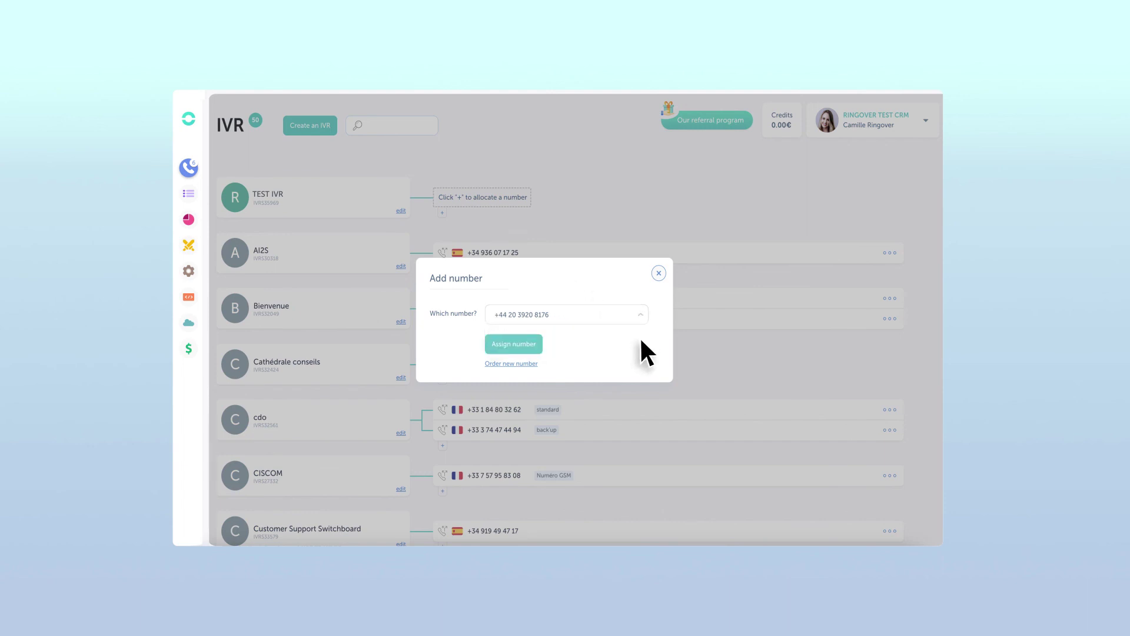
{"action": "left_click", "coordinate": [523, 347]}
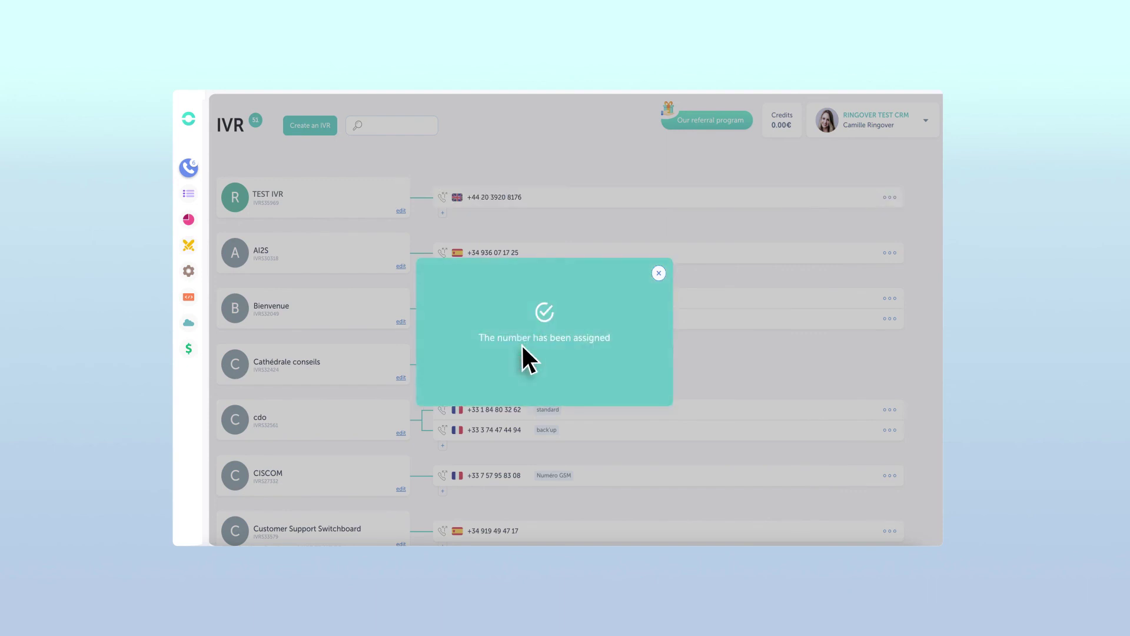